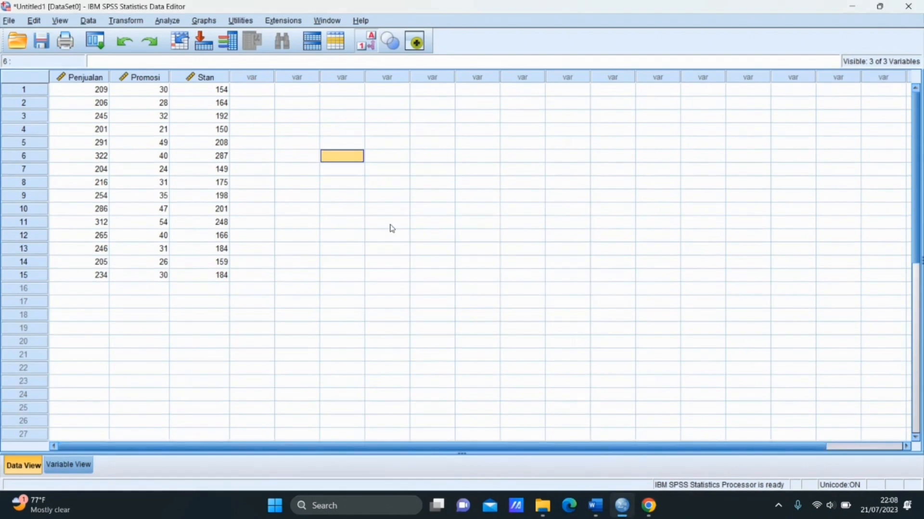
Step: Set up a linear regression with Penjualan as the dependent variable and Promosi and Stan as the independent variables
left_click(165, 22)
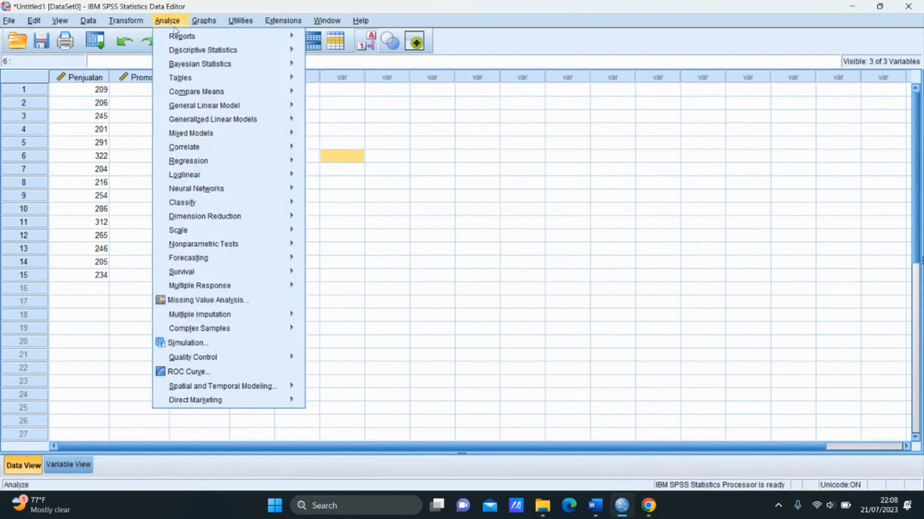
mouse_move(262, 167)
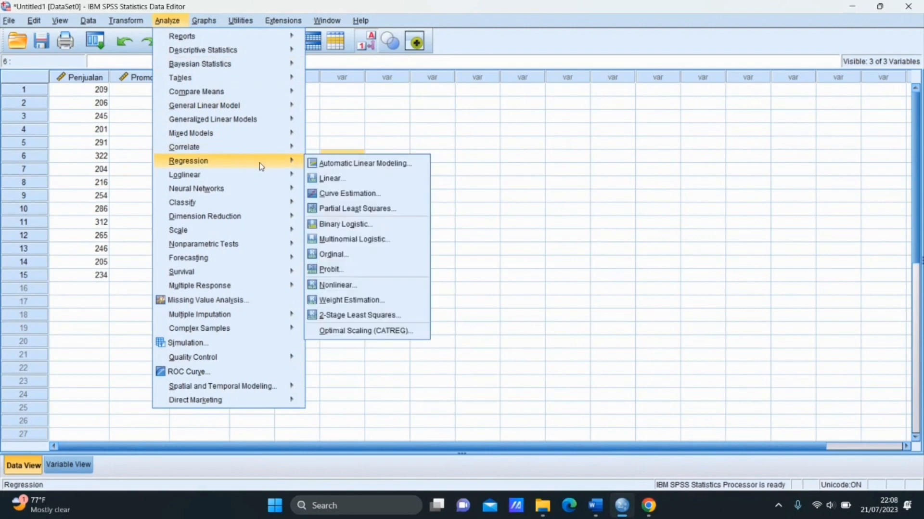
left_click(332, 178)
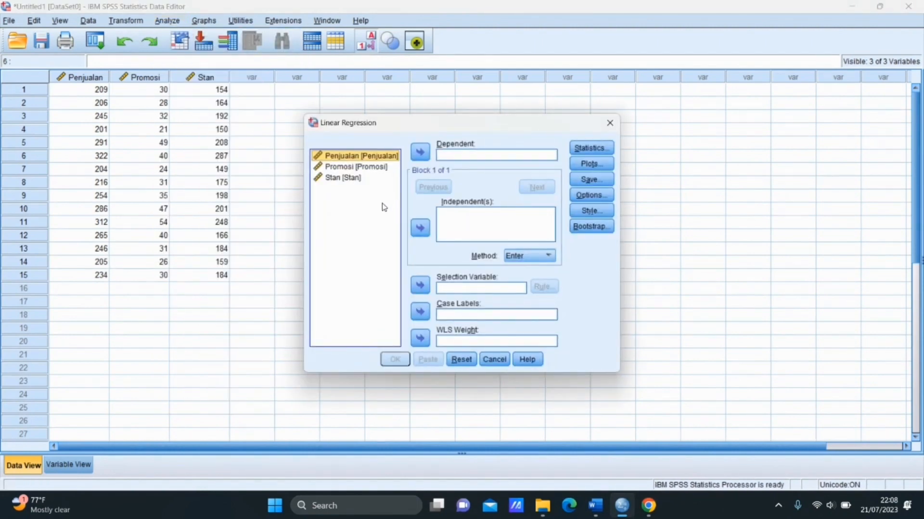
left_click(415, 155)
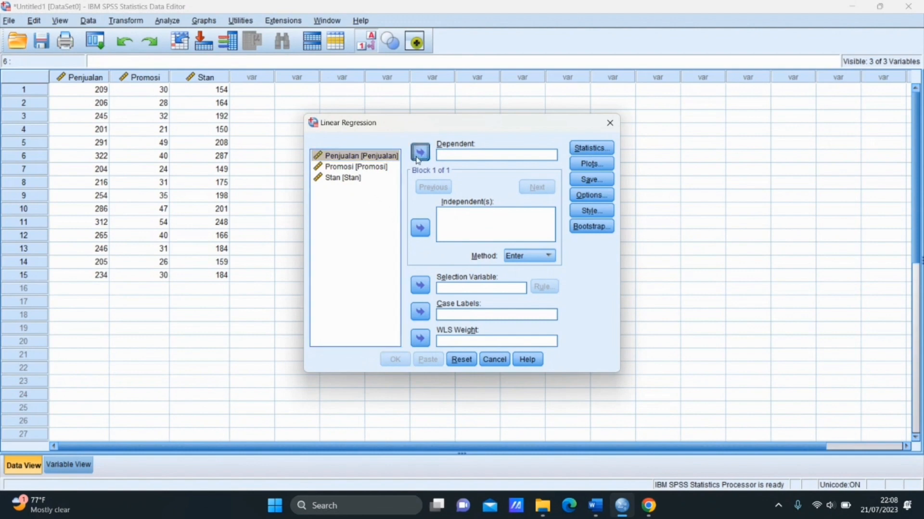
left_click(378, 158)
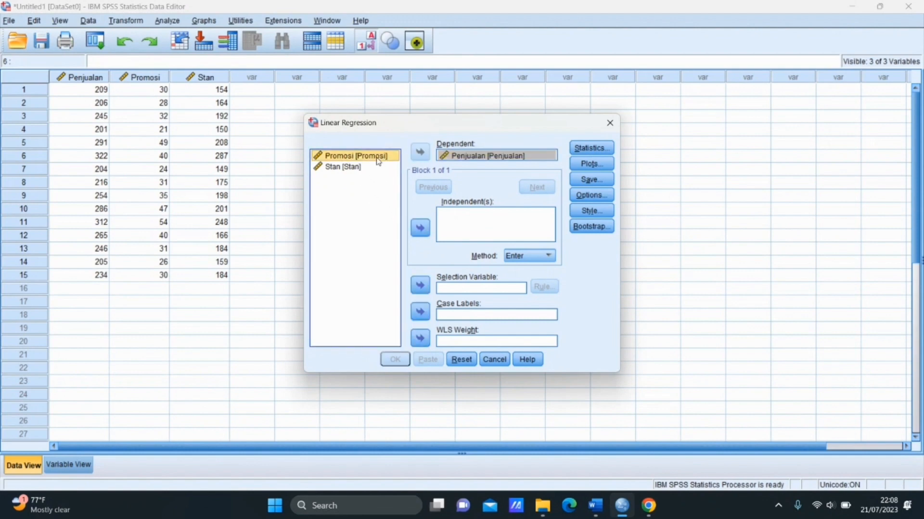
left_click(422, 229)
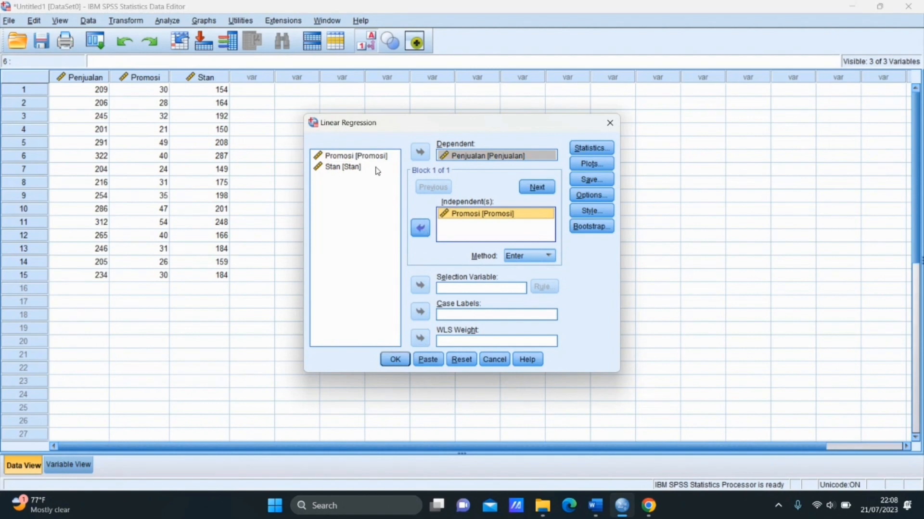
left_click(378, 167)
left_click(422, 229)
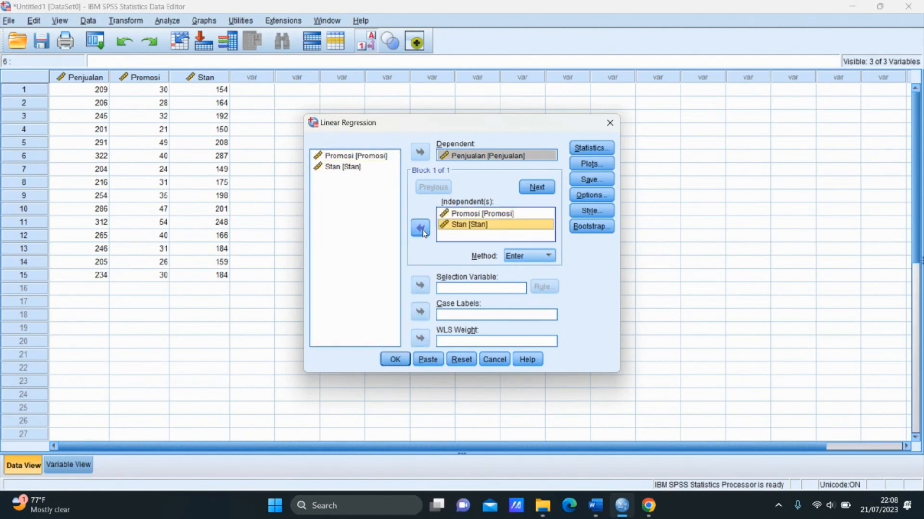
Step: Add R squared change, Descriptives, Part and partial correlations and Collinearity diagnostics to the regression statistics
left_click(582, 148)
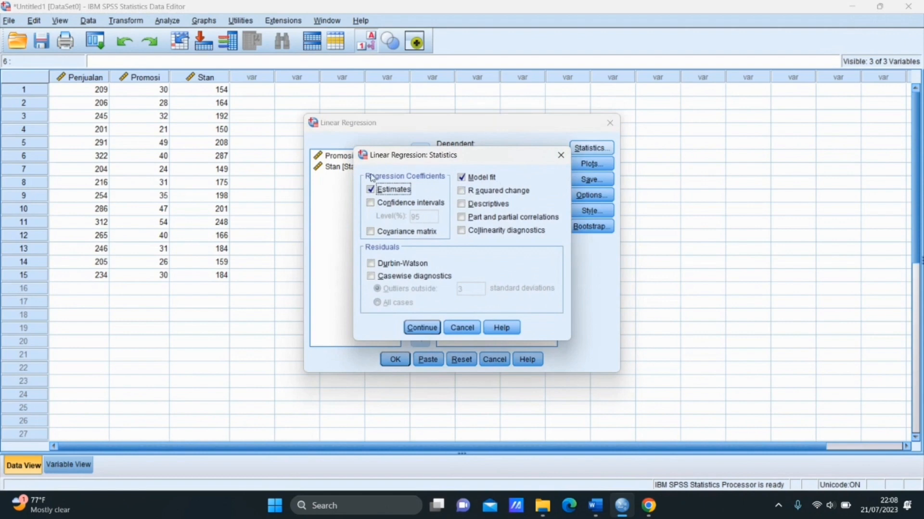
left_click(465, 191)
left_click(464, 204)
left_click(464, 217)
left_click(463, 230)
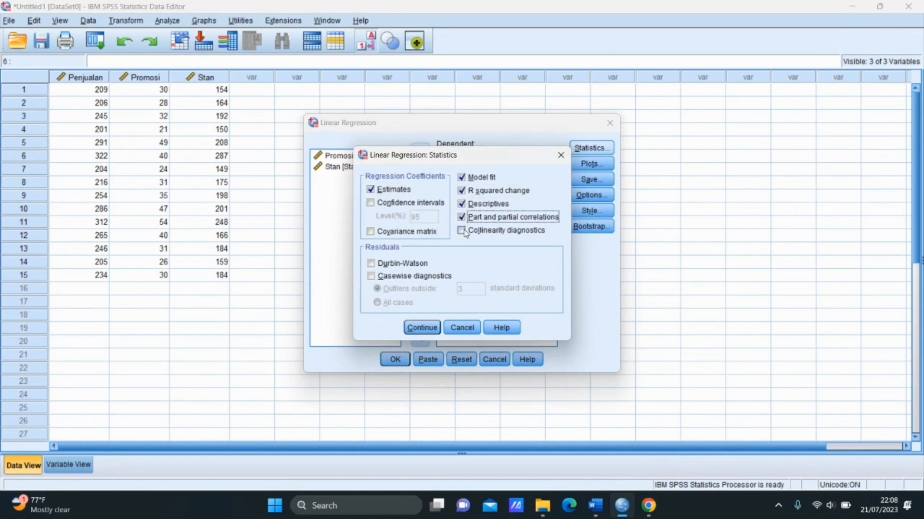
left_click(423, 330)
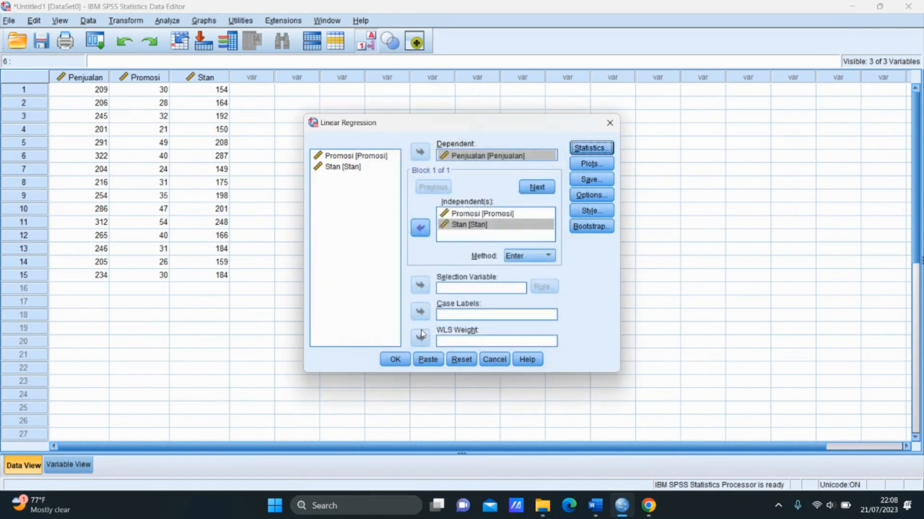
Step: Include a histogram of the standardized residuals in the regression plots
left_click(596, 165)
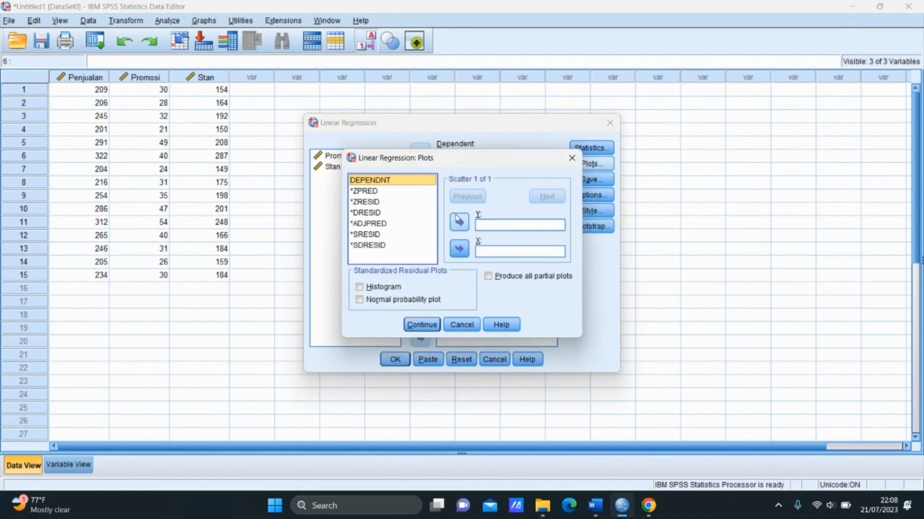
left_click(359, 287)
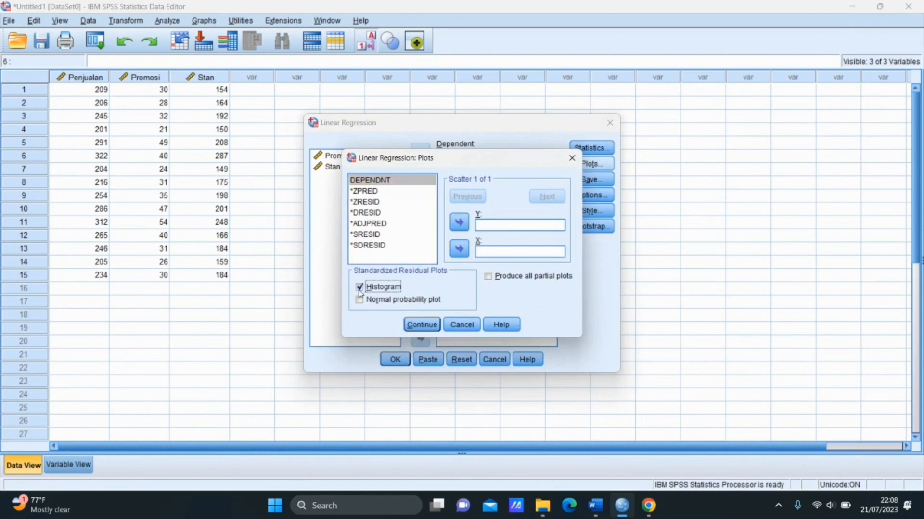
left_click(422, 324)
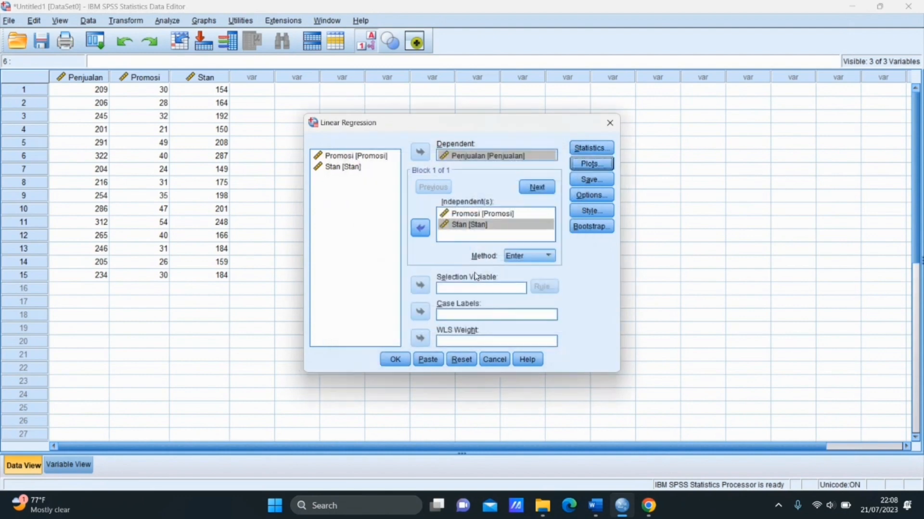
Step: Accept the default regression options, including Exclude cases listwise, and run the linear regression
left_click(592, 195)
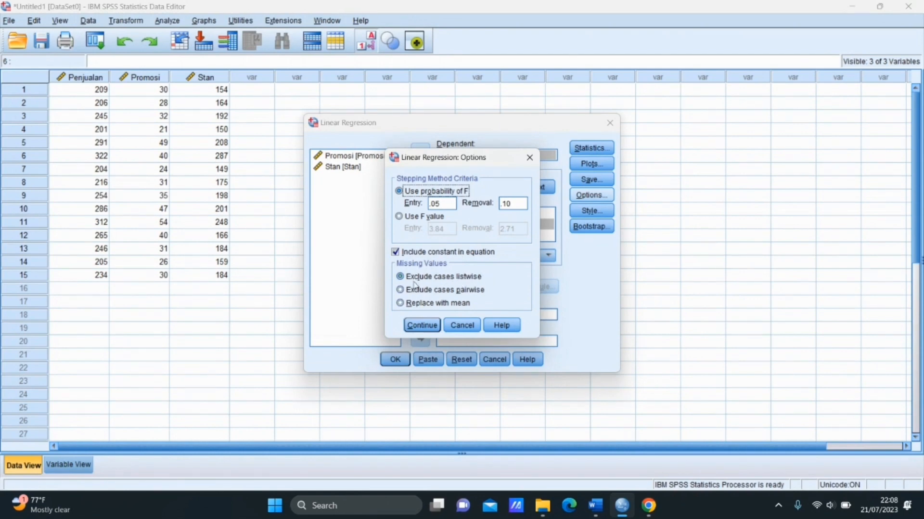
left_click(425, 329)
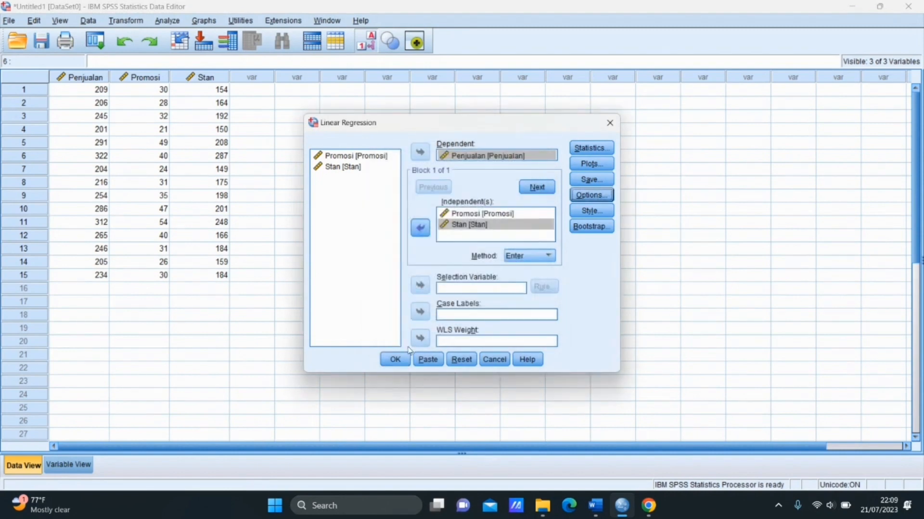
left_click(404, 360)
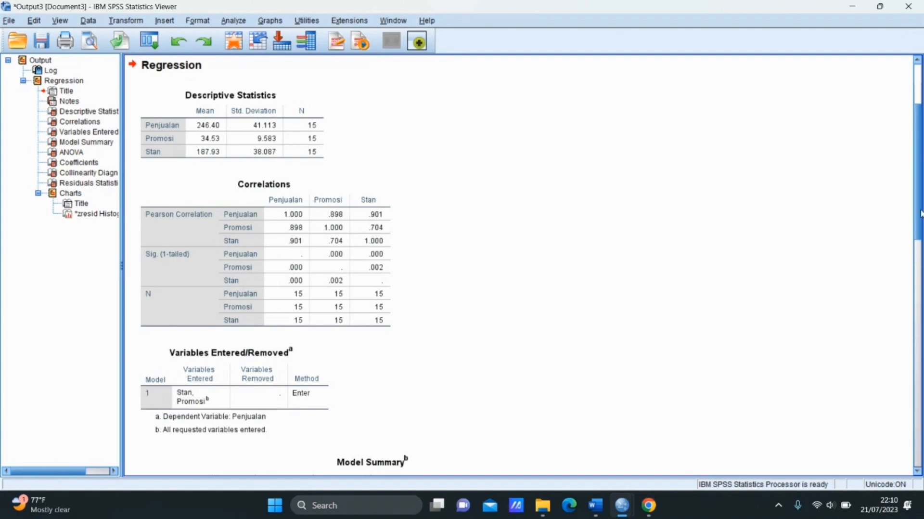
Step: Examine the regression output, from the Model Summary and ANOVA to the Coefficients and Collinearity Diagnostics tables
scroll(921, 215, "down", 5)
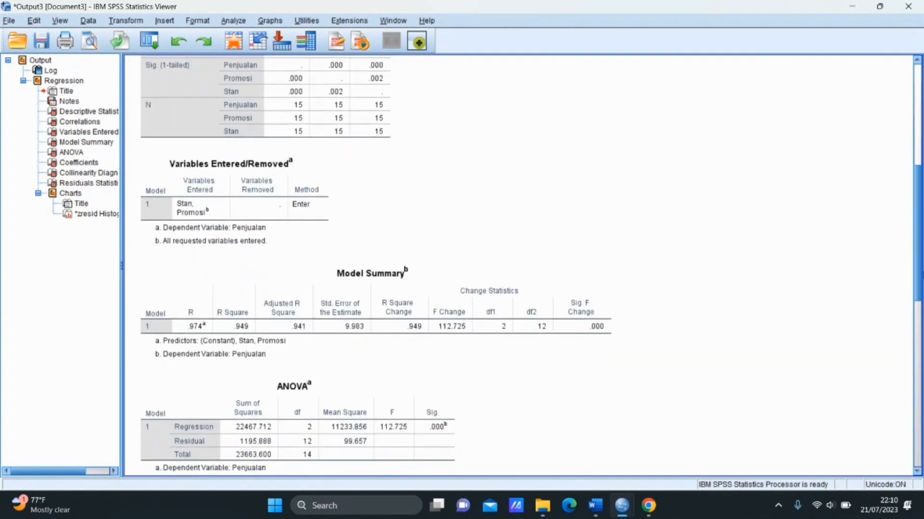
scroll(922, 214, "down", 3)
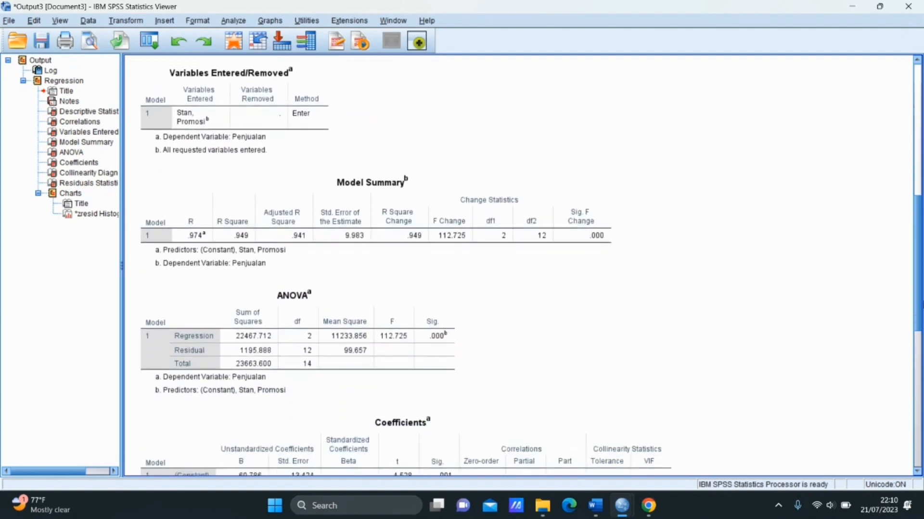
scroll(922, 214, "up", 1)
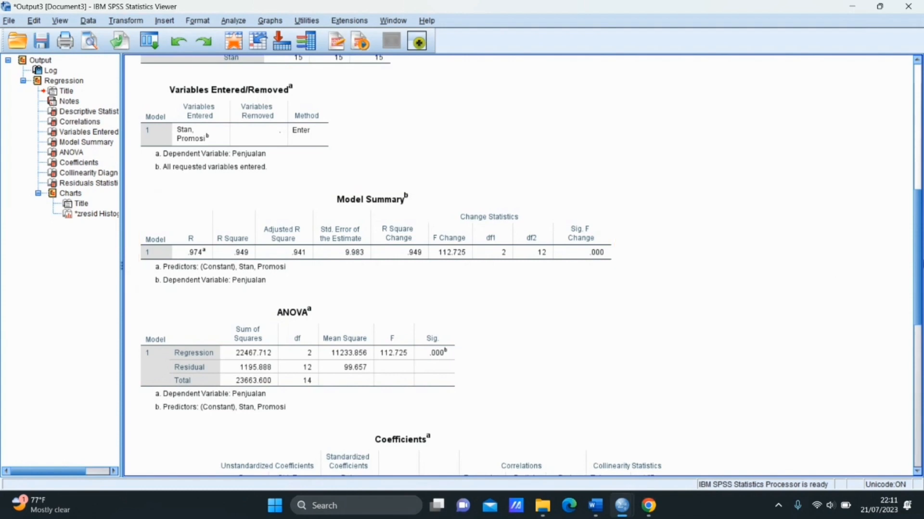
left_click_drag(919, 257, 922, 326)
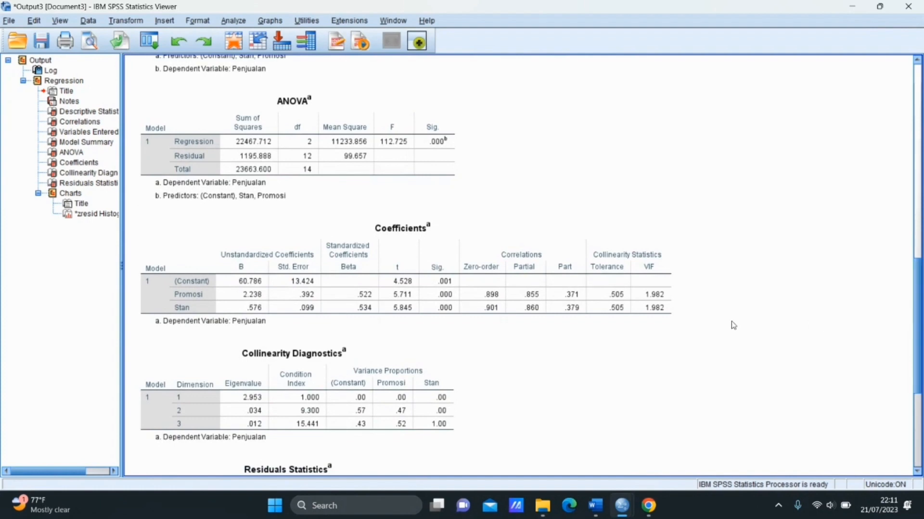
left_click(626, 303)
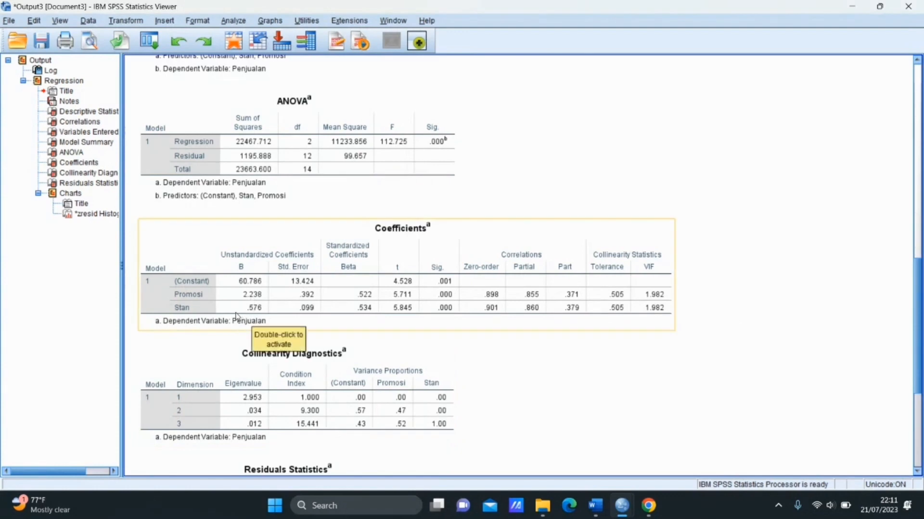
left_click(259, 343)
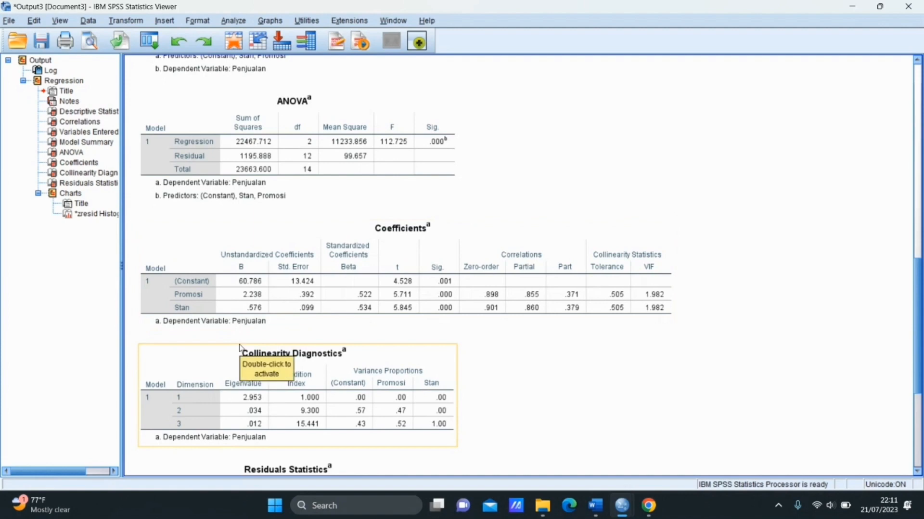
scroll(219, 348, "down", 10)
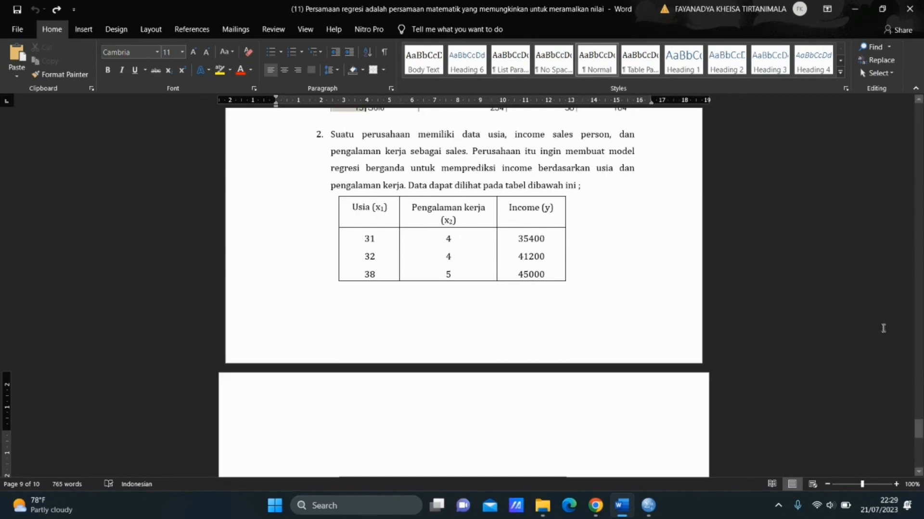
Step: Review exercise 2 in the Word document and switch to the SPSS Data Editor holding the Usia, Pengalaman Kerja and Income data
left_click_drag(920, 430, 920, 429)
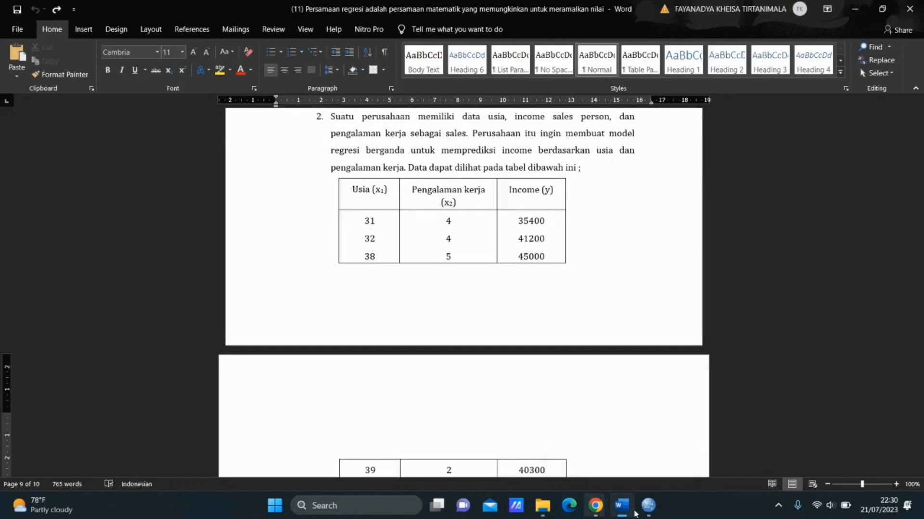
mouse_move(650, 505)
left_click(647, 450)
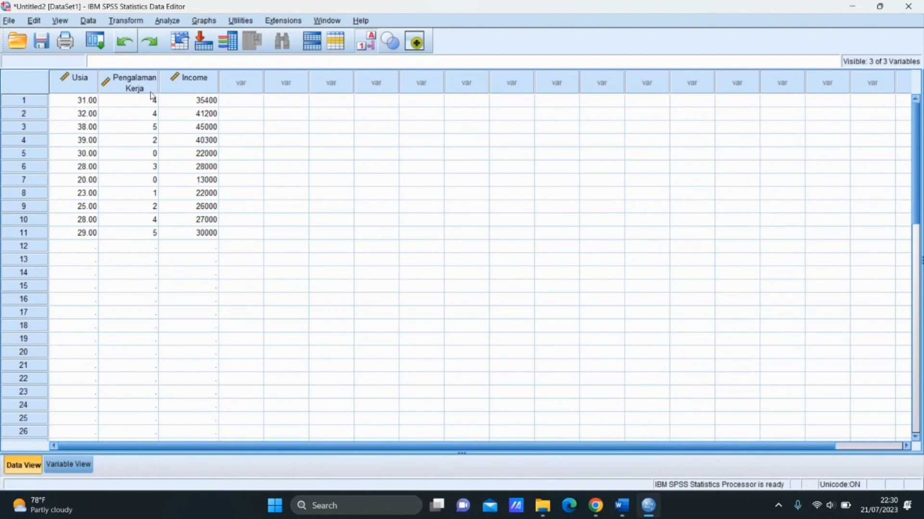
Step: Set up a linear regression with Income as the dependent variable and Usia and Pengalaman Kerja as the independent variables
left_click(176, 20)
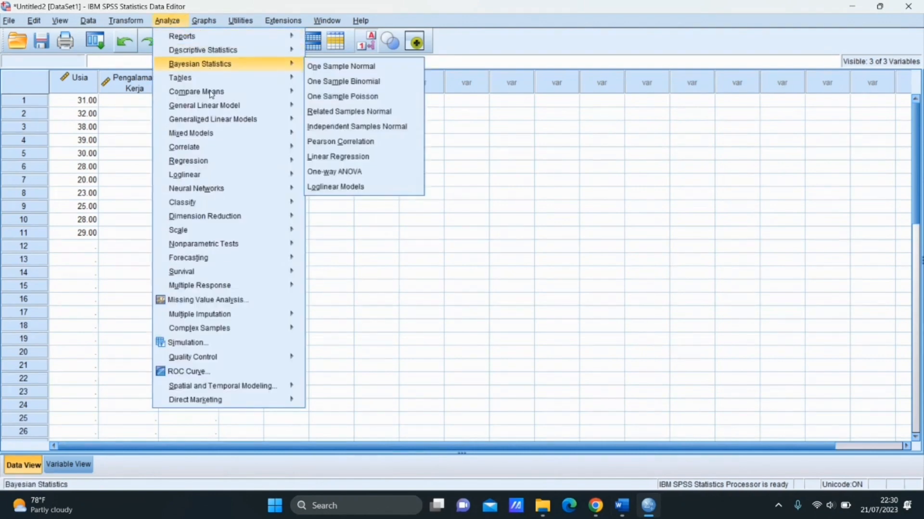
mouse_move(230, 168)
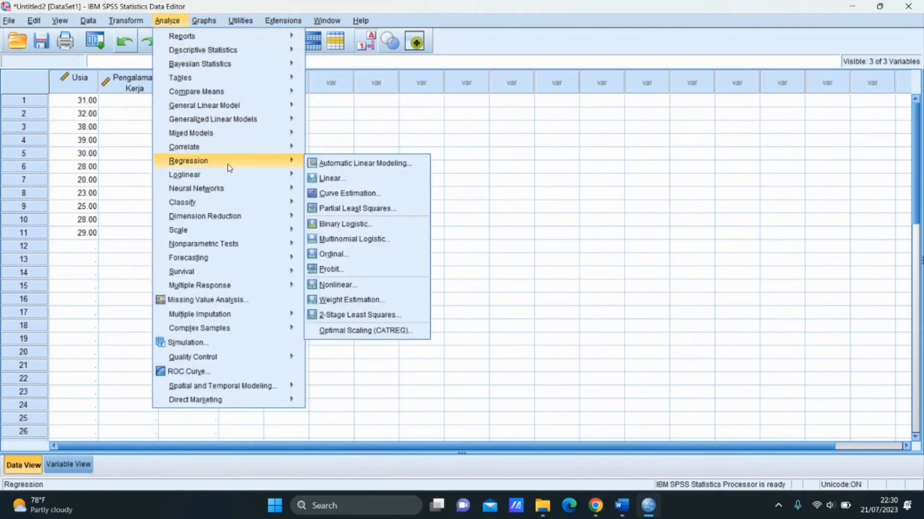
left_click(337, 178)
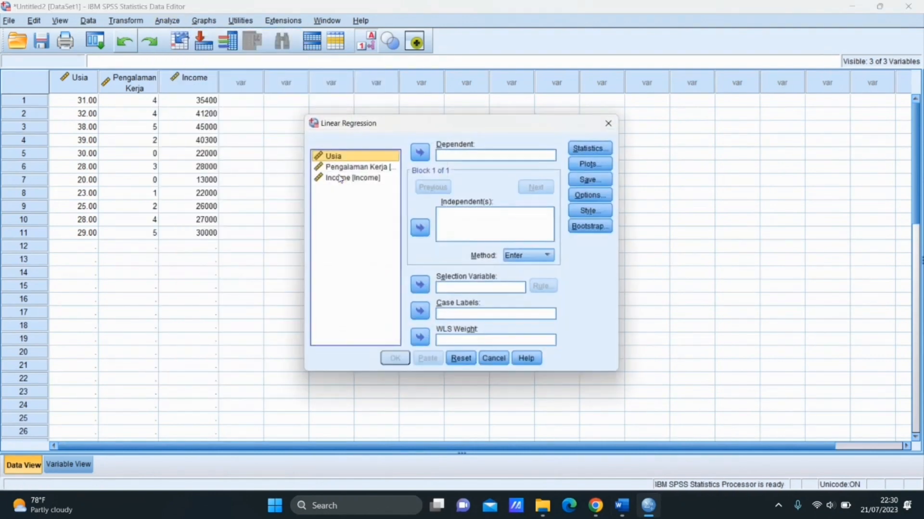
left_click(376, 180)
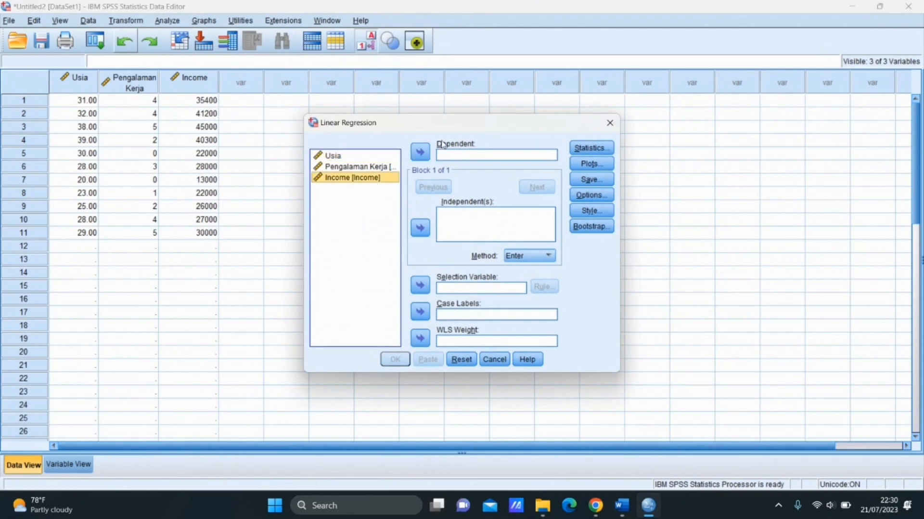
left_click(421, 152)
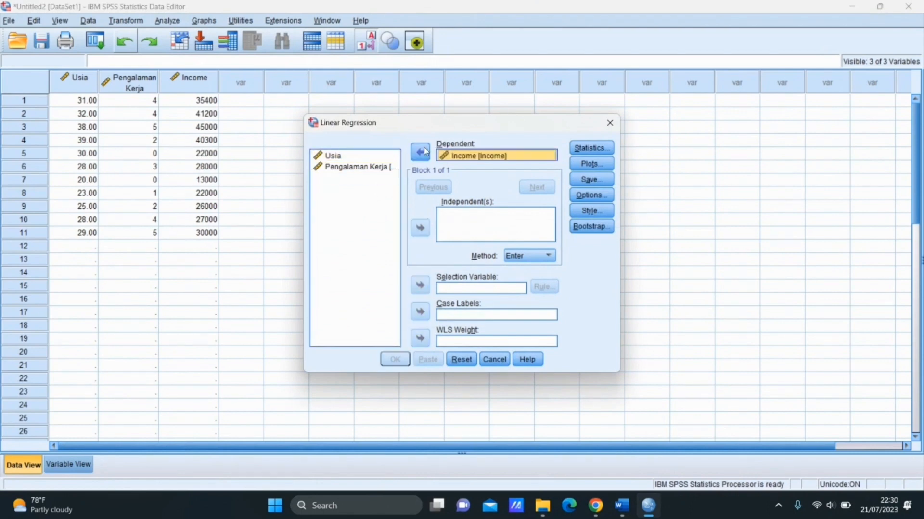
left_click(379, 159)
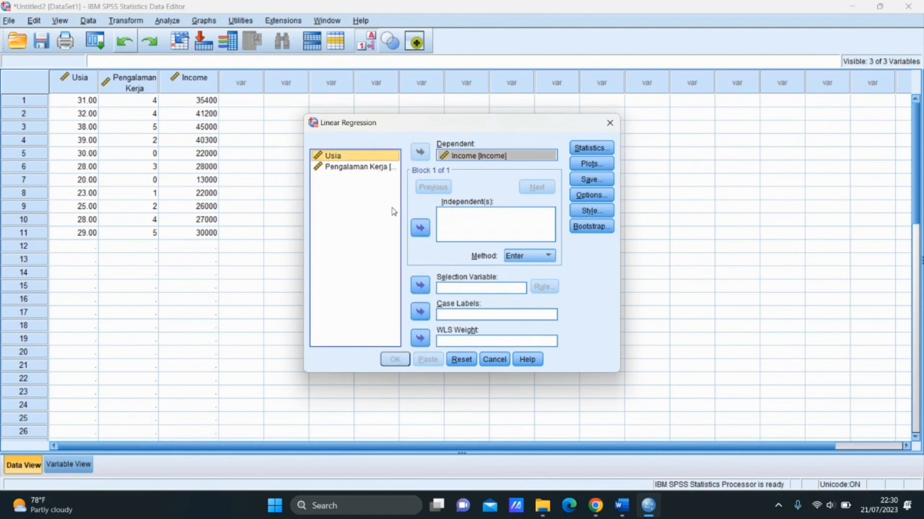
left_click(421, 229)
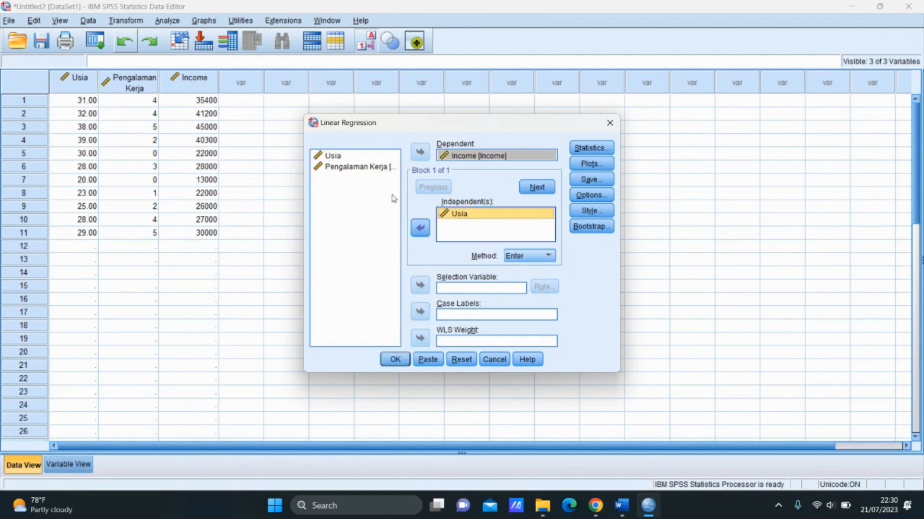
left_click(380, 168)
left_click(420, 229)
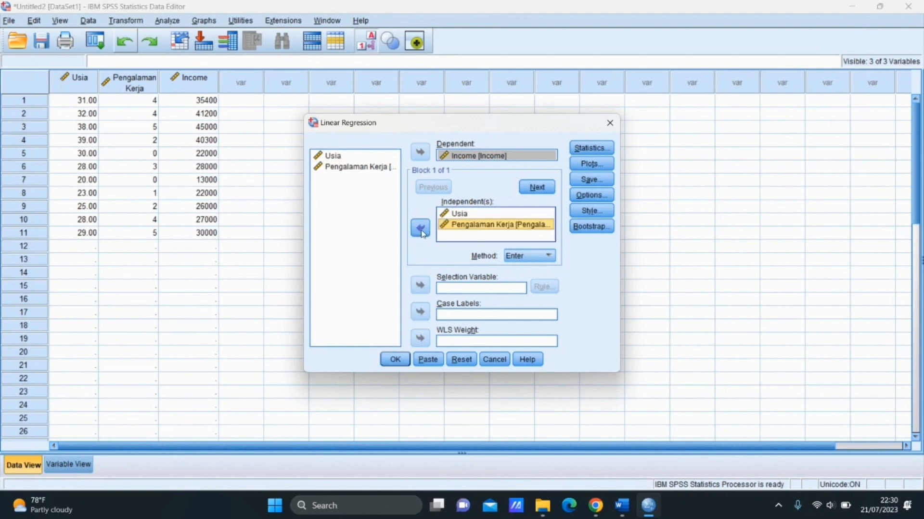
Step: Add R squared change, Descriptives, Part and partial correlations, and Collinearity diagnostics to the regression statistics
left_click(592, 148)
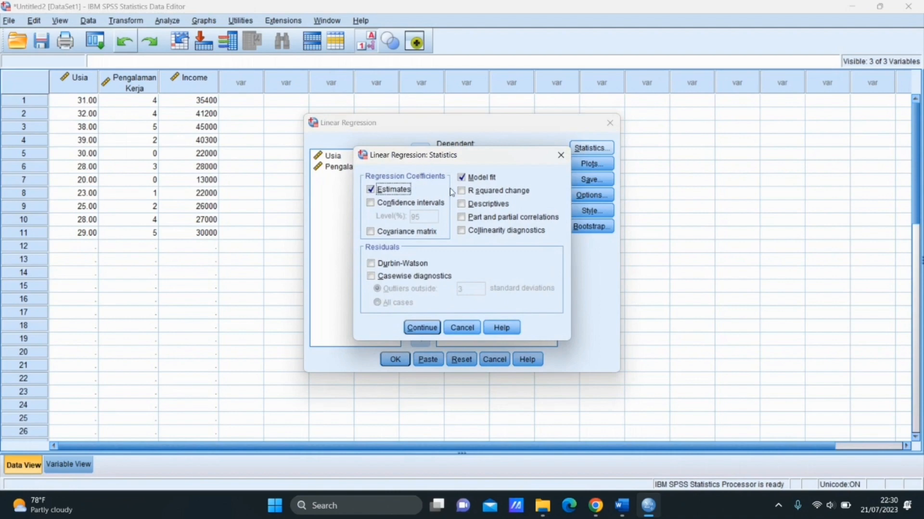
left_click(479, 193)
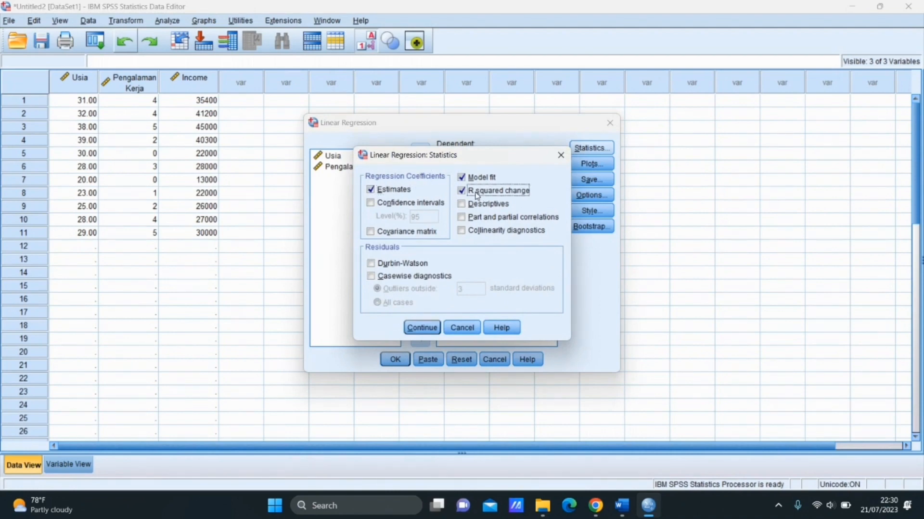
left_click(479, 206)
left_click(478, 218)
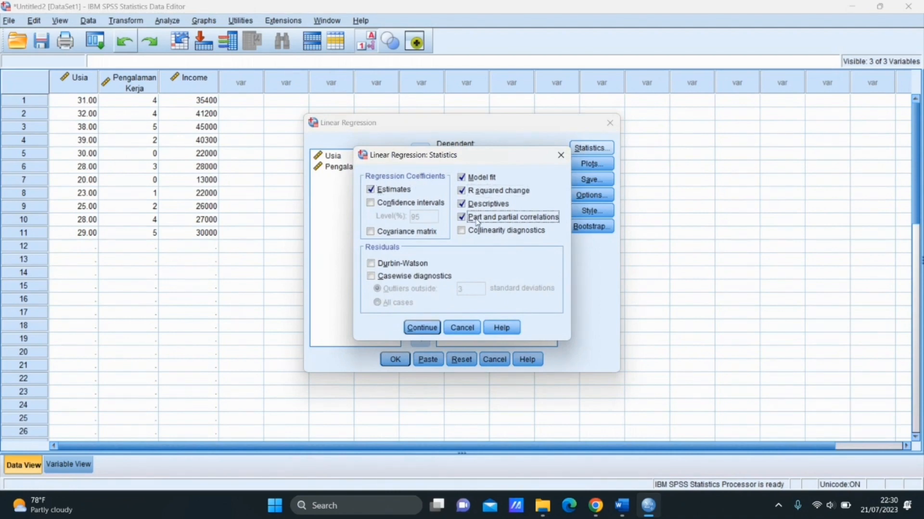
left_click(477, 232)
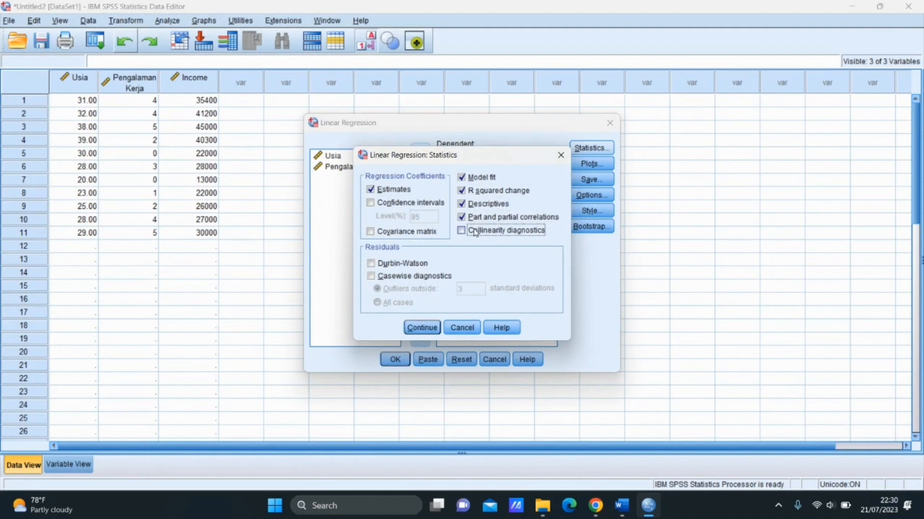
left_click(413, 330)
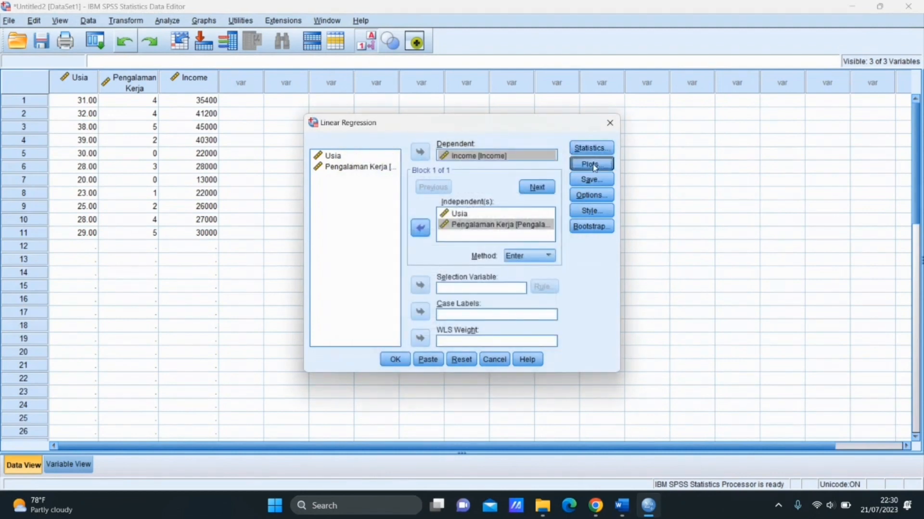
Step: Request a histogram of the standardized residuals for the regression
left_click(595, 165)
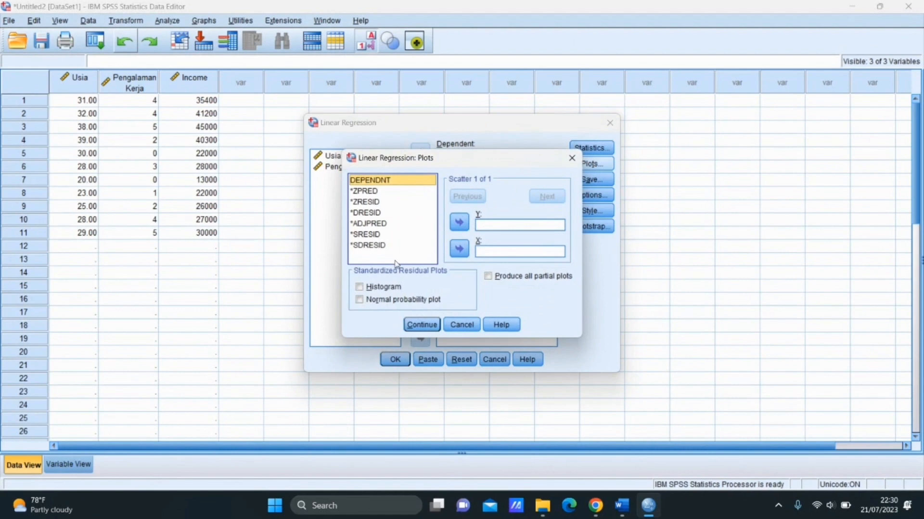
left_click(359, 288)
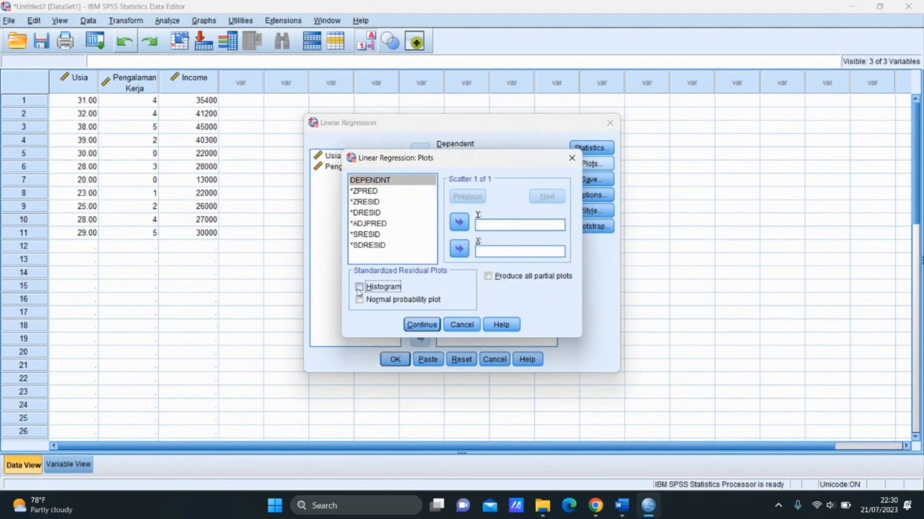
left_click(423, 325)
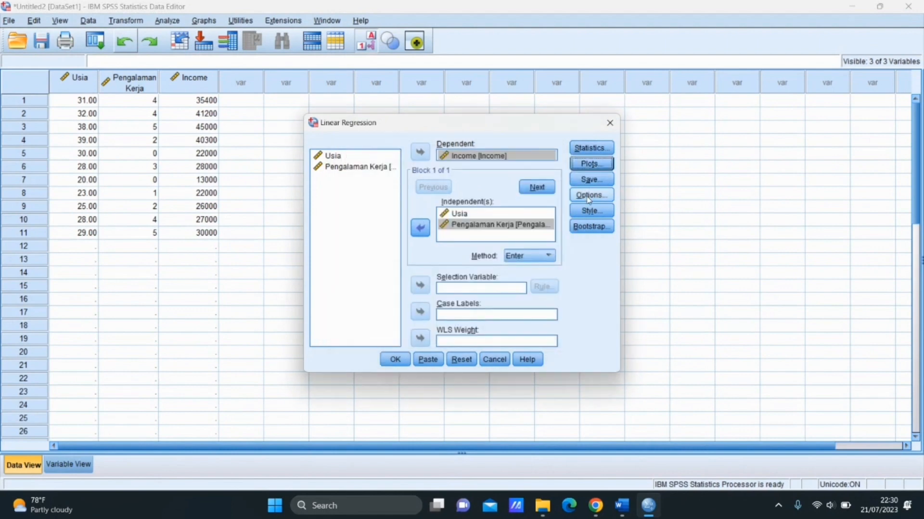
Step: Keep the default regression options with Exclude cases listwise and run the Income regression
left_click(589, 195)
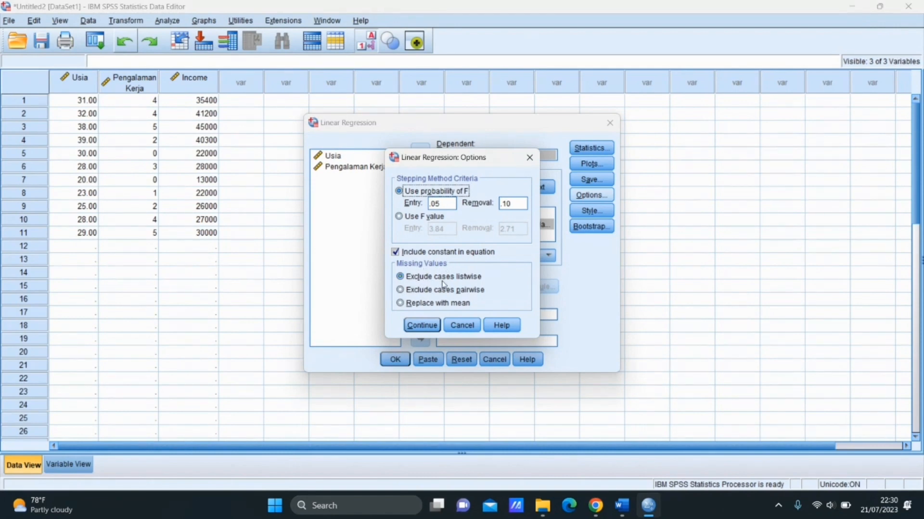
left_click(422, 325)
left_click(396, 360)
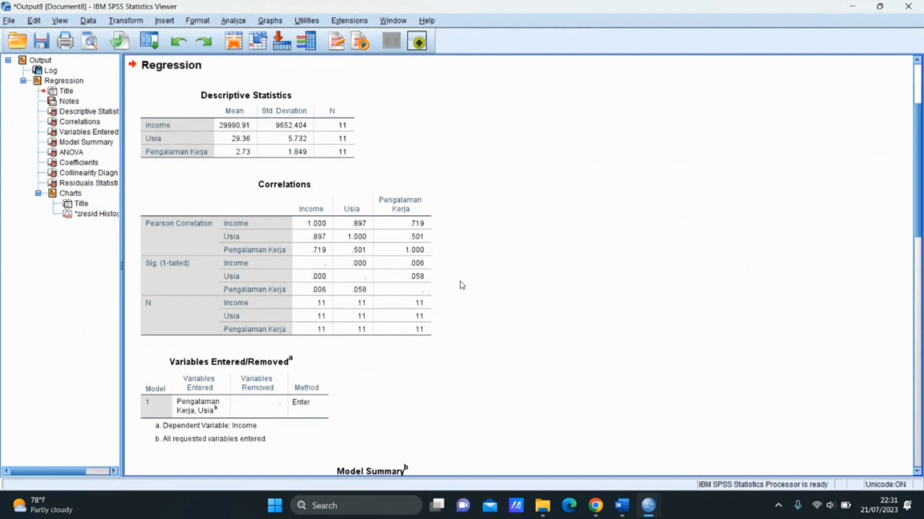
Step: Examine the Income regression output, from the Correlations, Model Summary and ANOVA tables through the Coefficients table to the residual histogram
left_click(405, 187)
left_click_drag(922, 212, 914, 284)
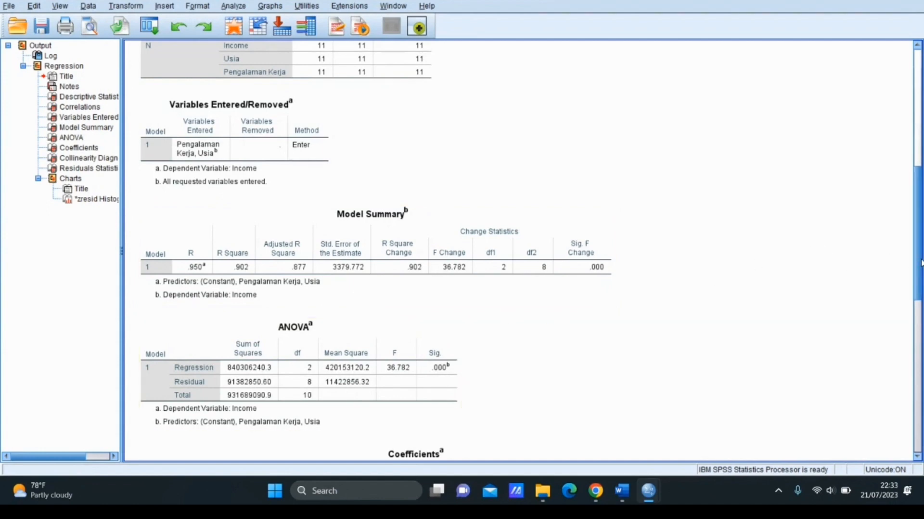
left_click_drag(921, 262, 922, 343)
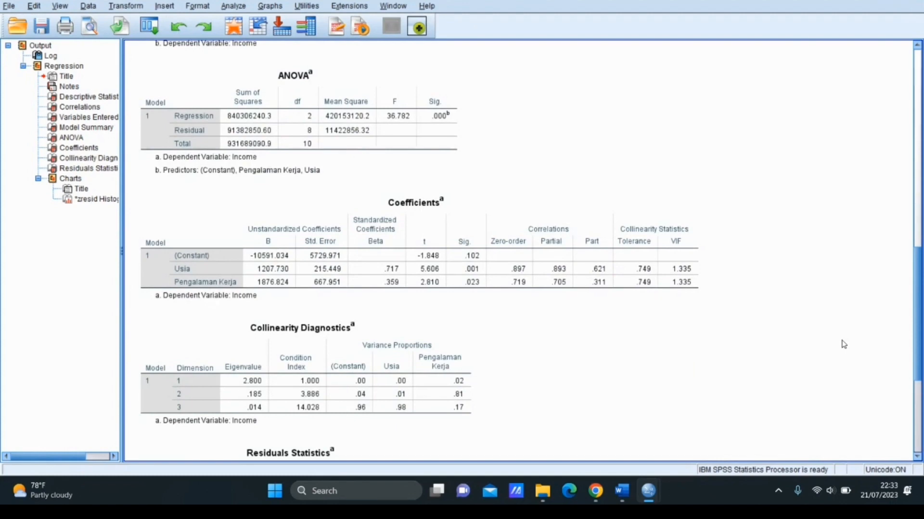
left_click(652, 284)
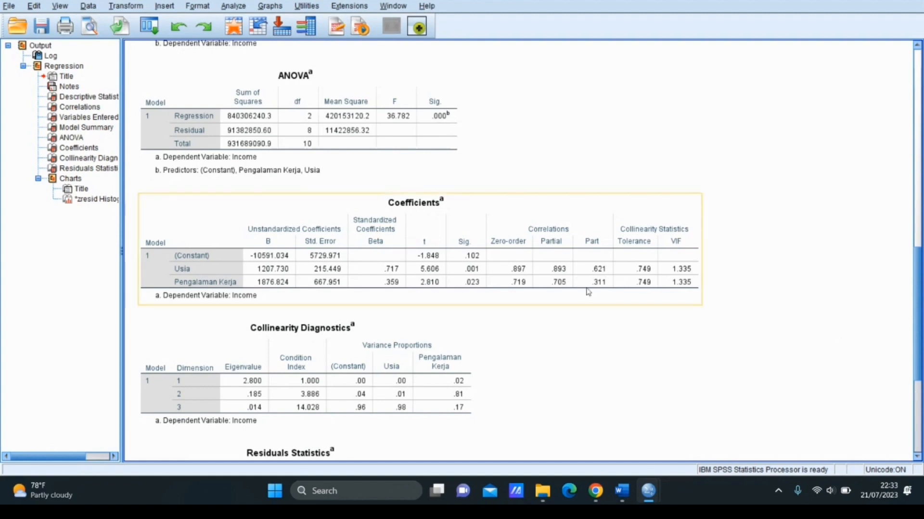
left_click(919, 438)
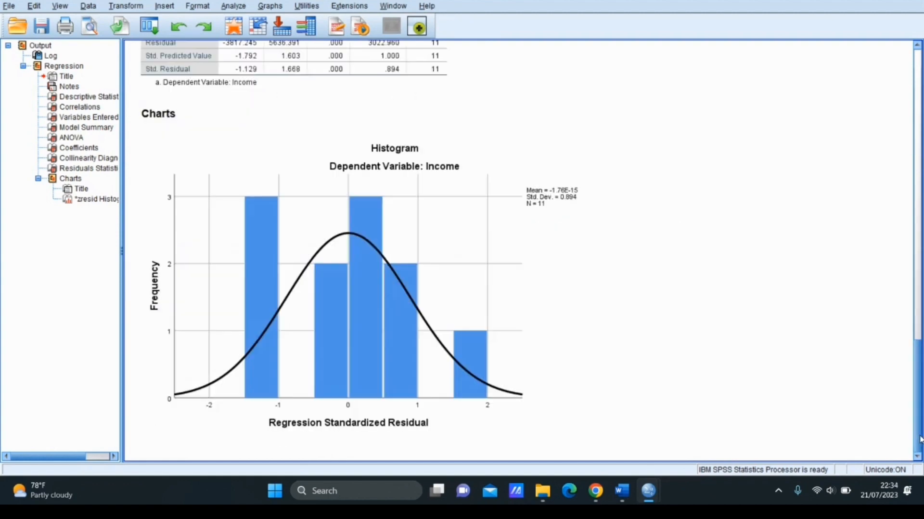